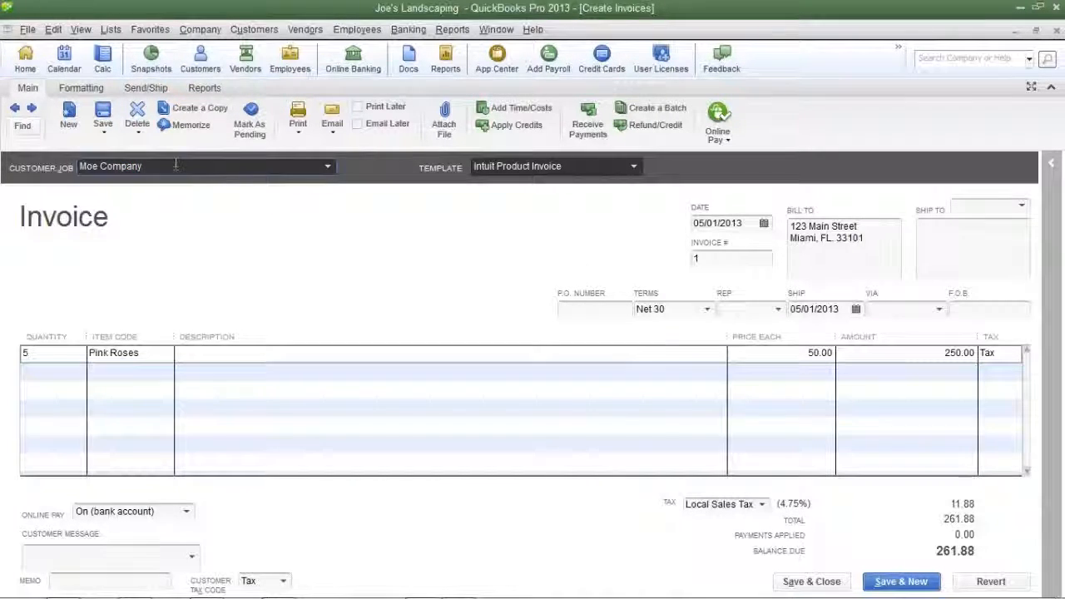
# Step: Memorize the Moe Company invoice under the name Moe-Pink Roses with the Do Not Remind Me option
pyautogui.click(51, 30)
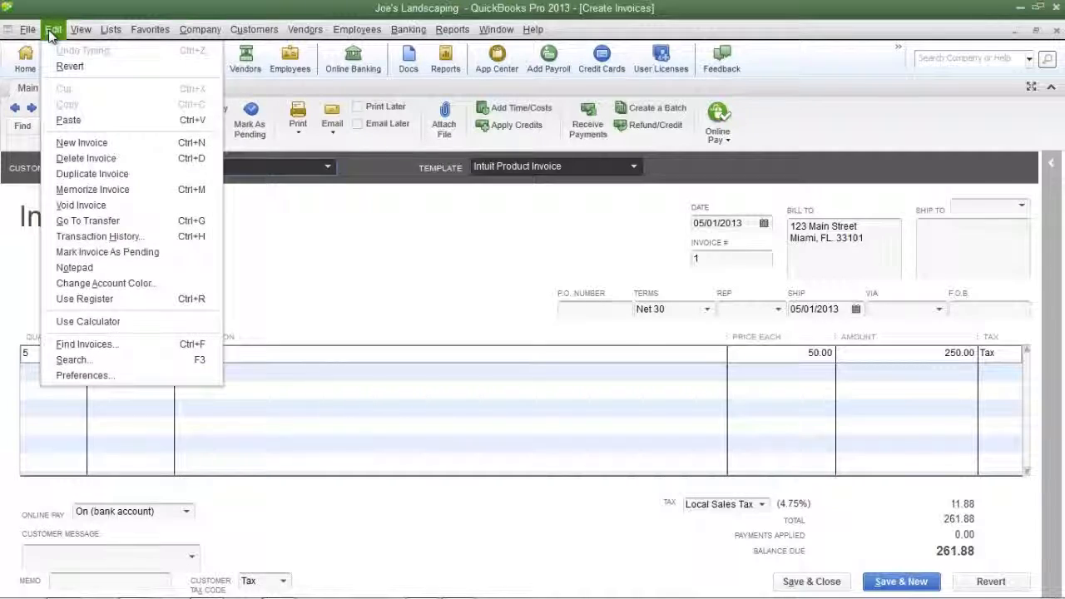
pyautogui.click(98, 193)
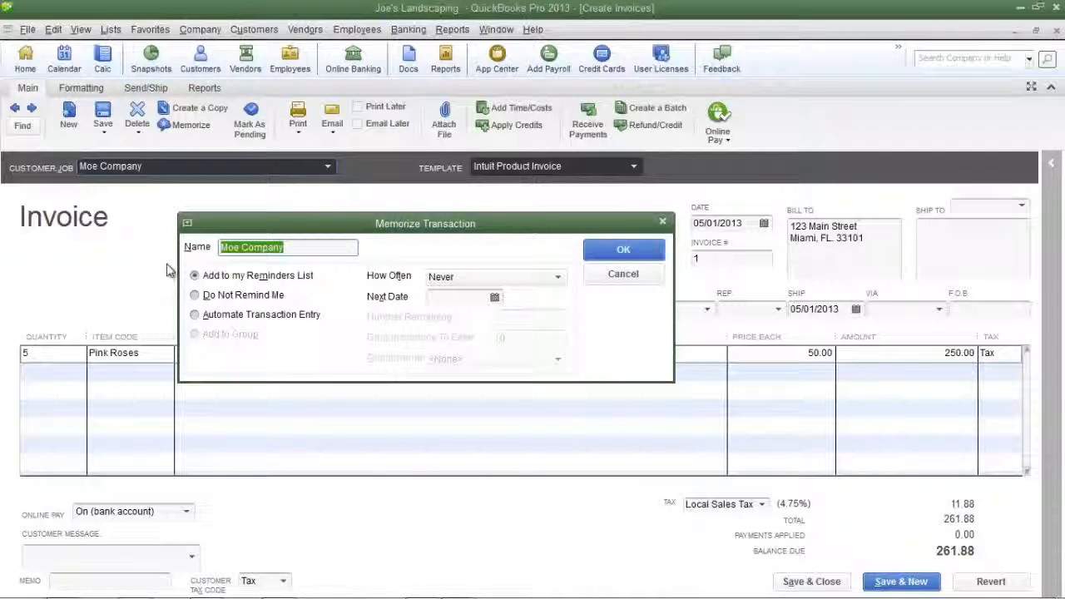
pyautogui.press('End')
pyautogui.press('BackSpace')
pyautogui.press('BackSpace')
pyautogui.press('BackSpace')
pyautogui.press('BackSpace')
pyautogui.press('BackSpace')
pyautogui.press('BackSpace')
pyautogui.press('BackSpace')
pyautogui.press('BackSpace')
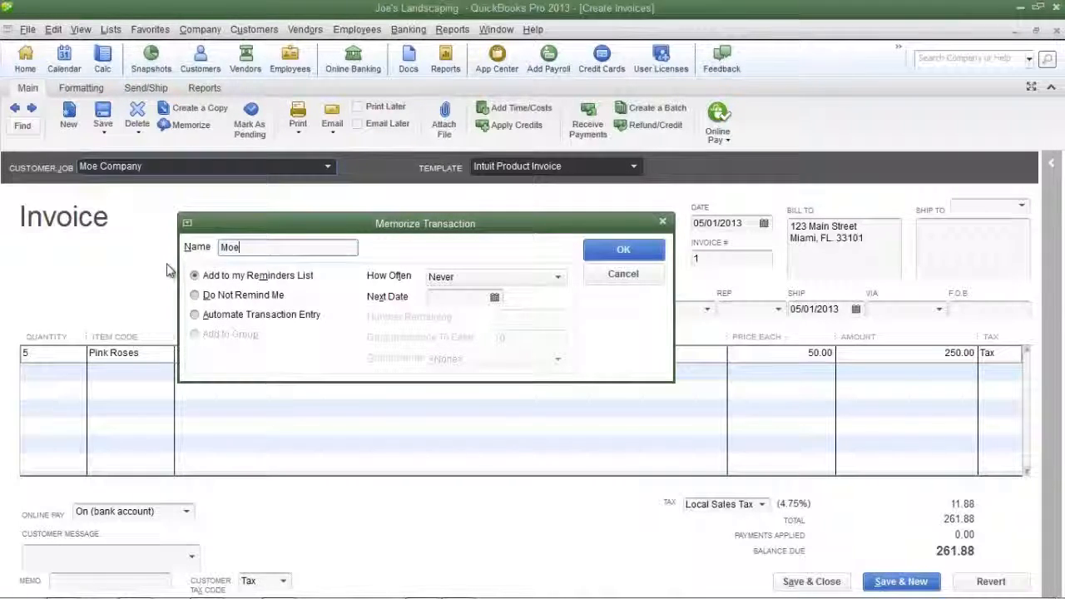
pyautogui.write('-Pink Roses')
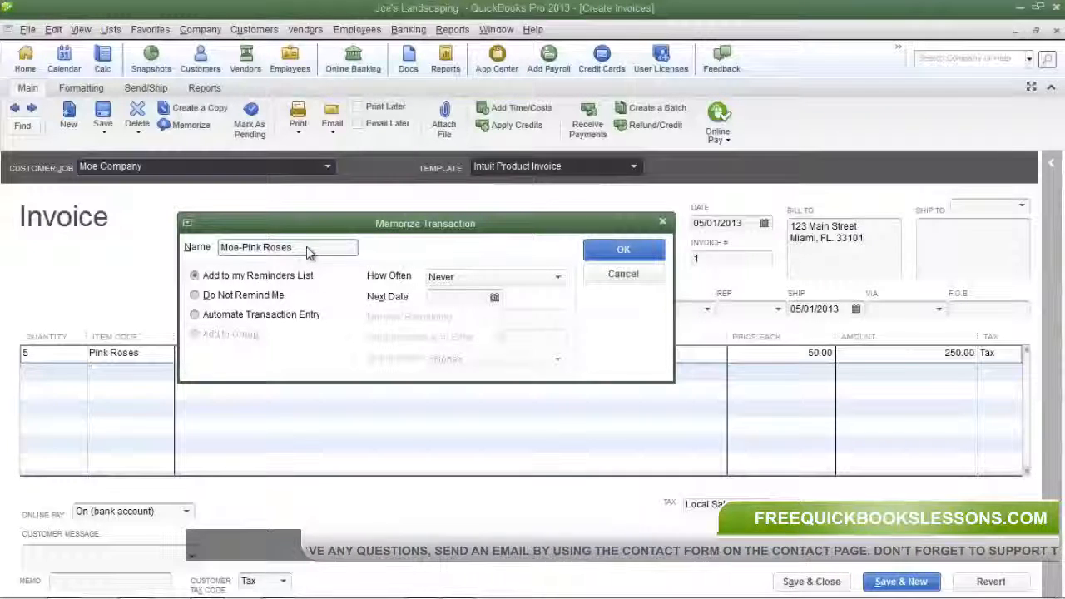
pyautogui.hotkey('alt', 'd')
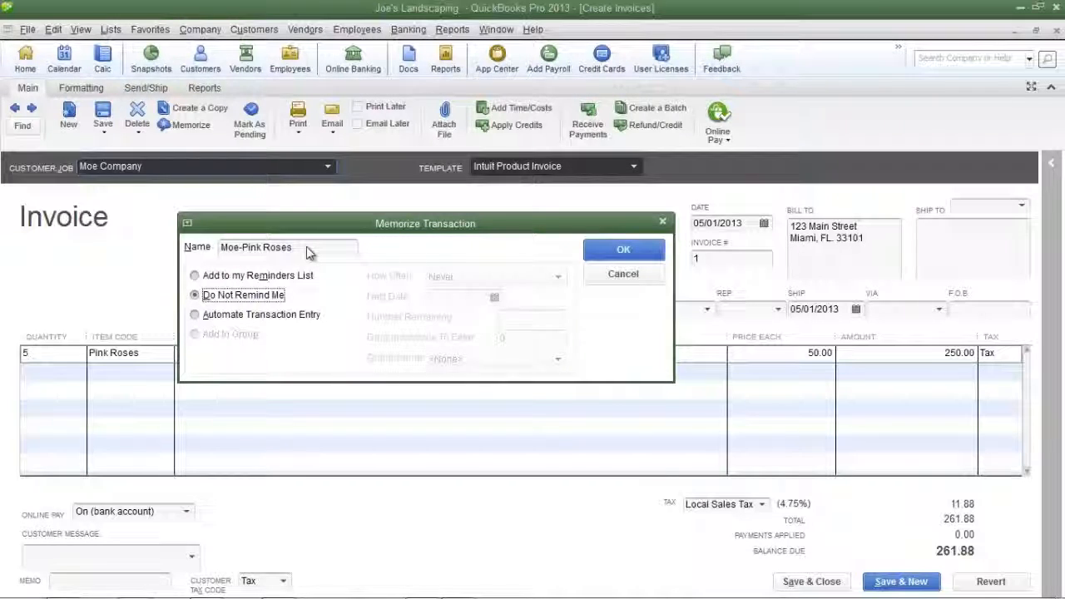
pyautogui.press('Return')
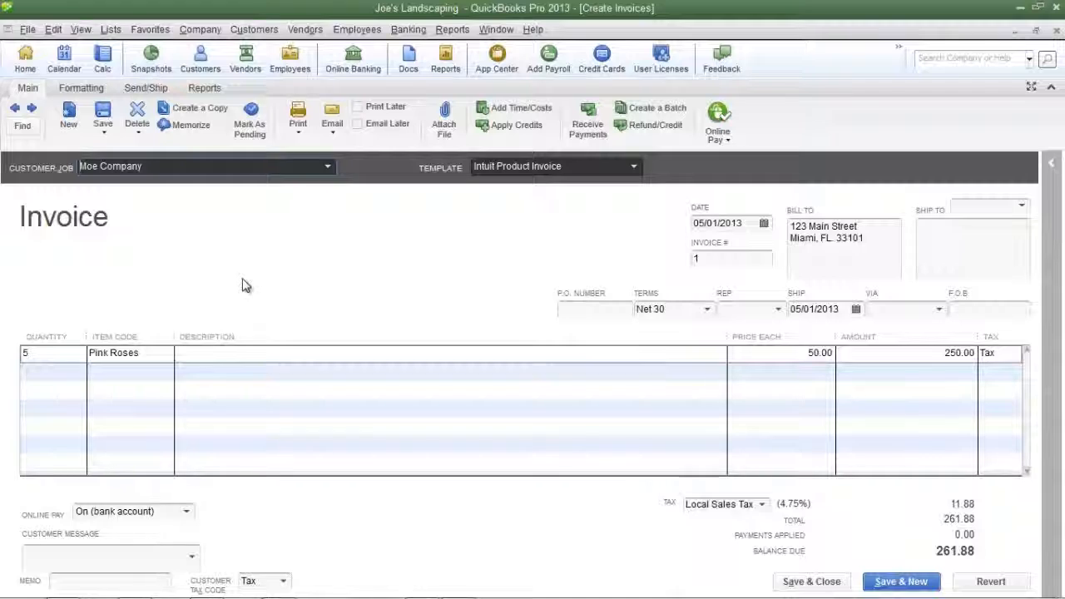
# Step: Open the Memorized Transaction List to check the Moe-Pink Roses entry and its frequency
pyautogui.click(110, 30)
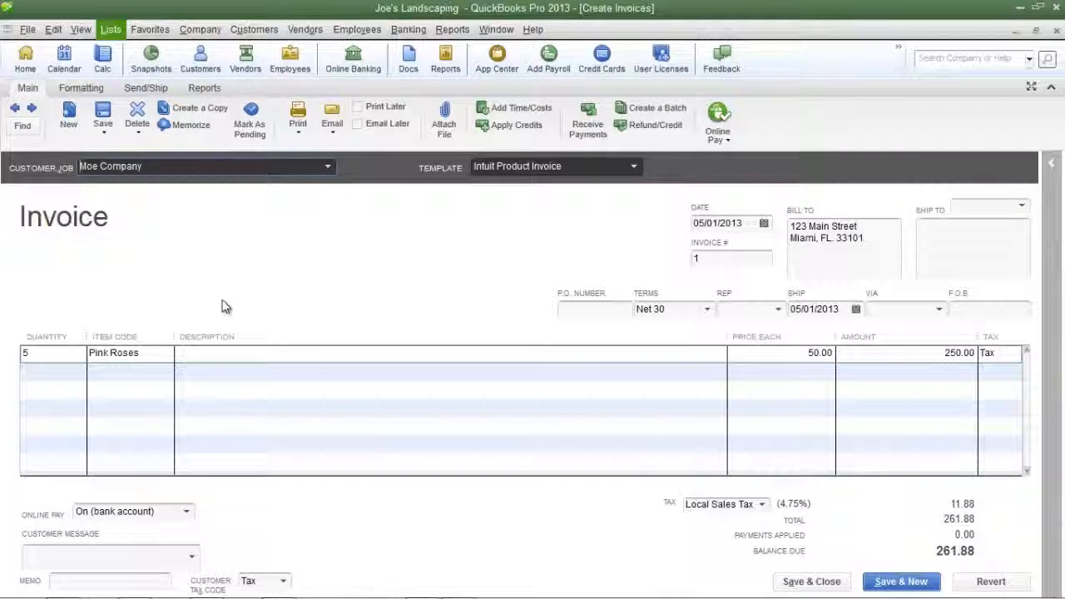
pyautogui.press('Down')
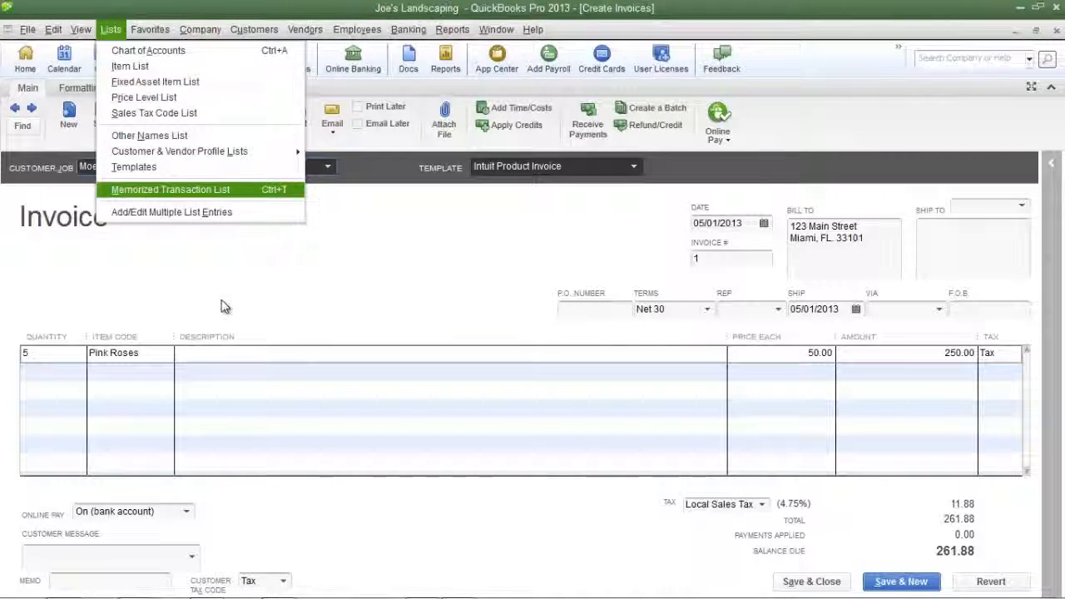
pyautogui.press('Return')
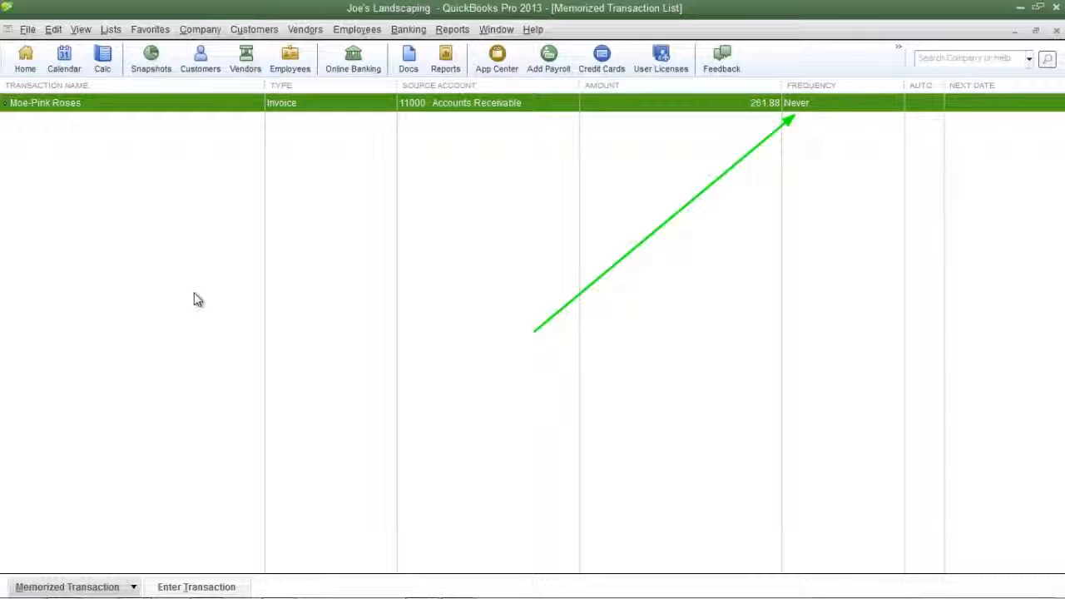
# Step: Memorize the Moe-Pink Roses invoice with Add to my Reminders List, a Monthly frequency and the next date 06/01/2013
pyautogui.doubleClick(796, 121)
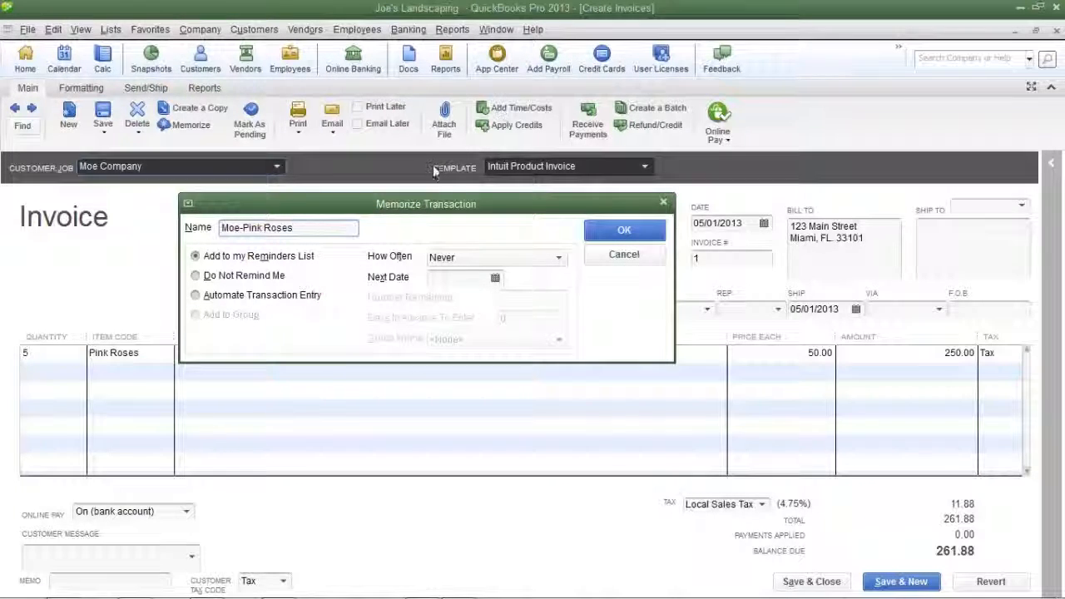
pyautogui.click(439, 264)
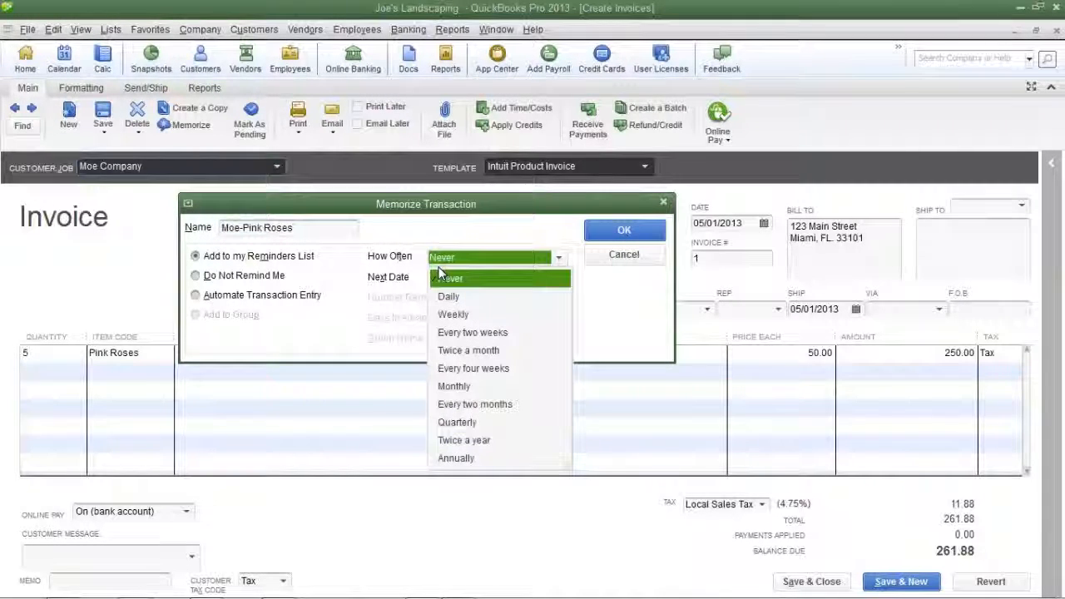
pyautogui.press('m')
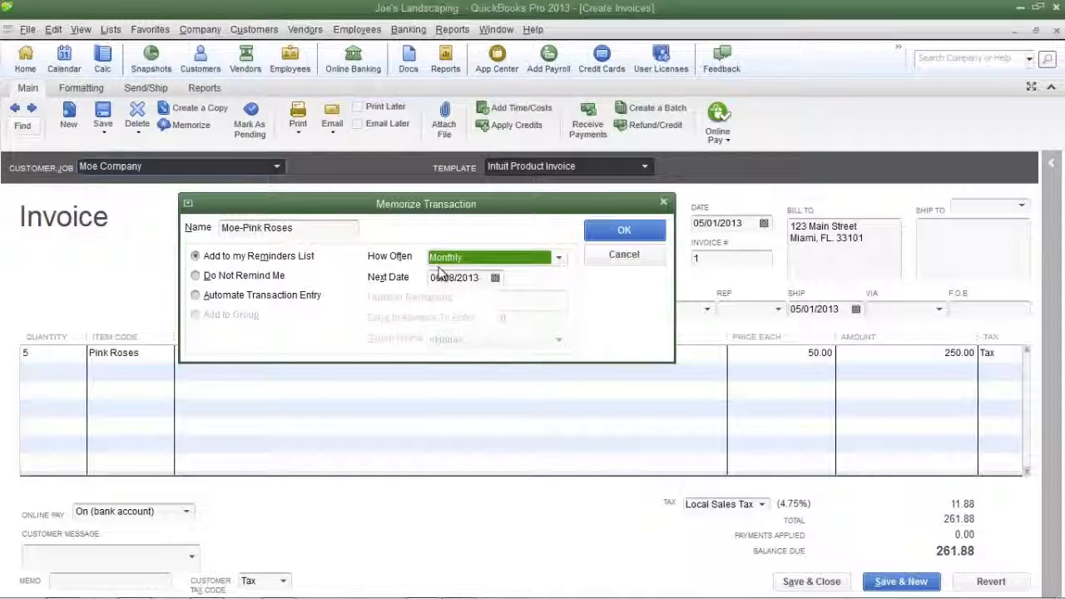
pyautogui.click(494, 277)
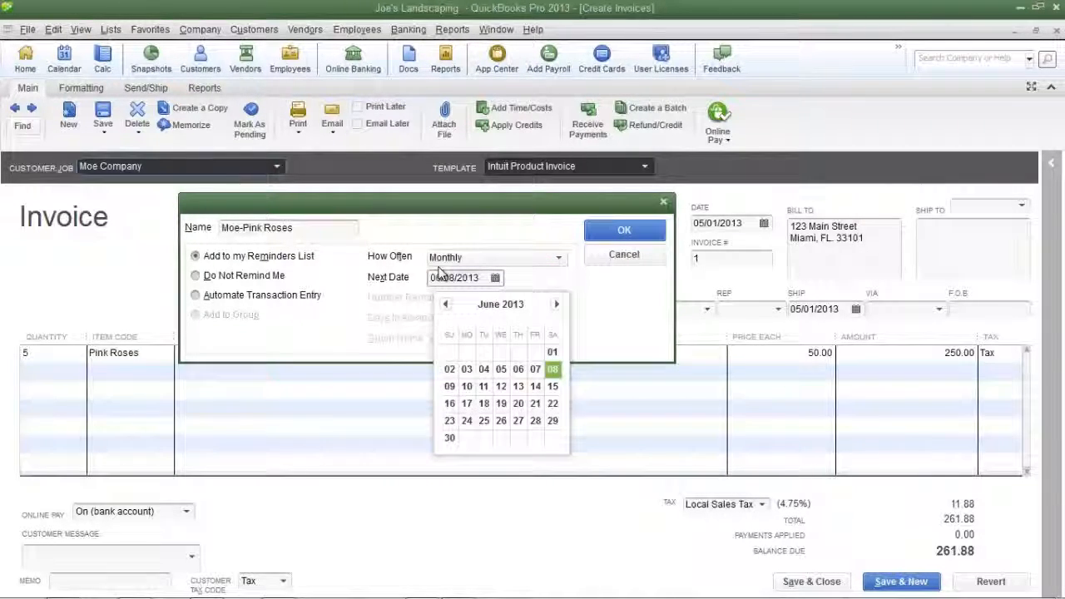
pyautogui.click(552, 352)
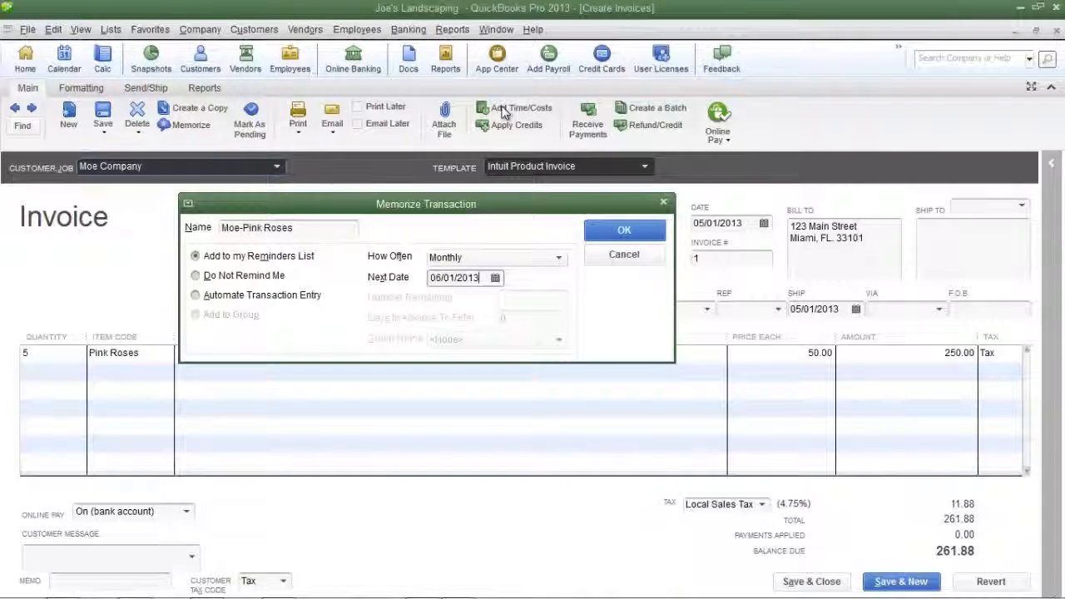
pyautogui.hotkey('alt', 't')
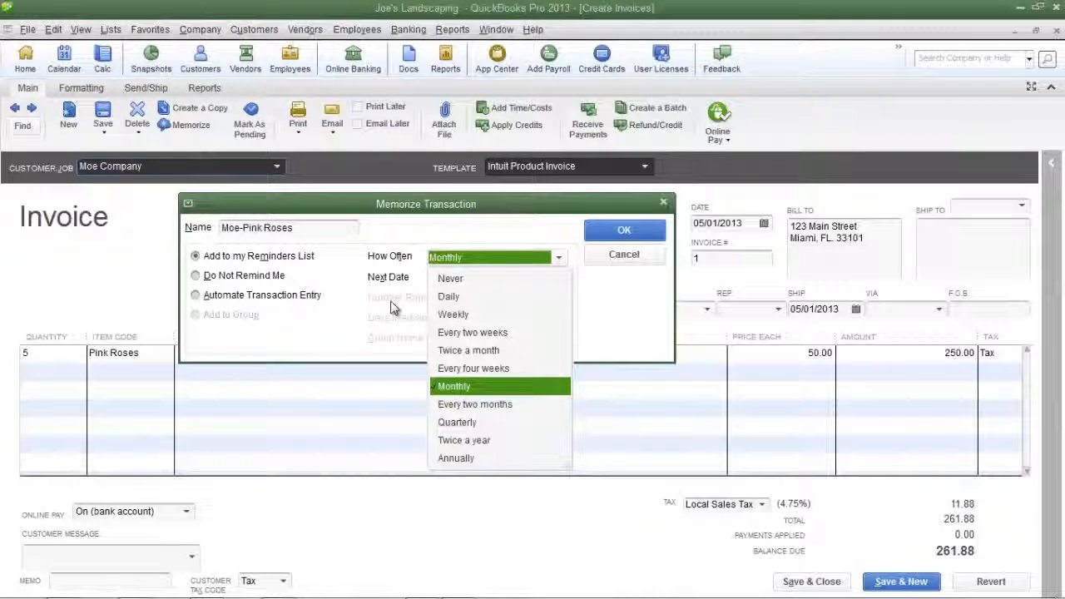
pyautogui.press('Return')
pyautogui.press('Tab')
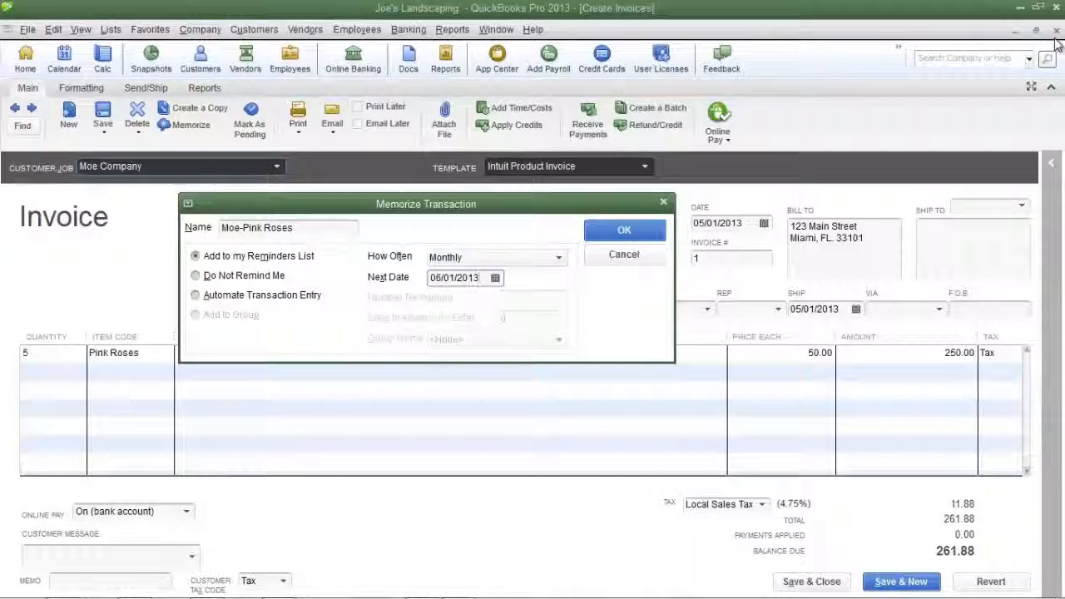
pyautogui.press('Return')
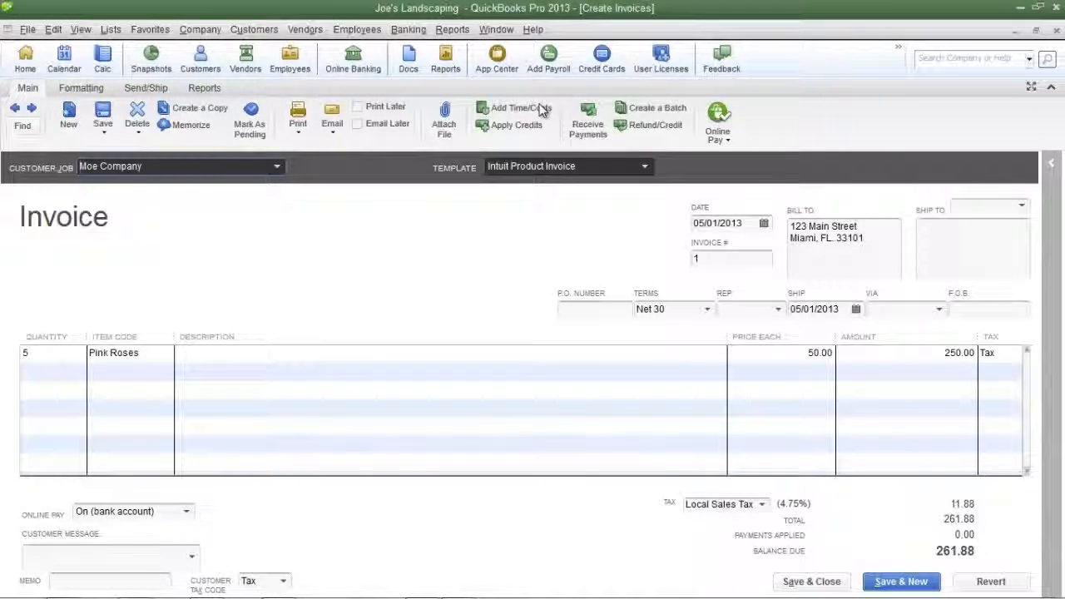
# Step: Open the company's Reminders list to check for memorized transactions that are due
pyautogui.hotkey('alt', 'c')
pyautogui.press('Down')
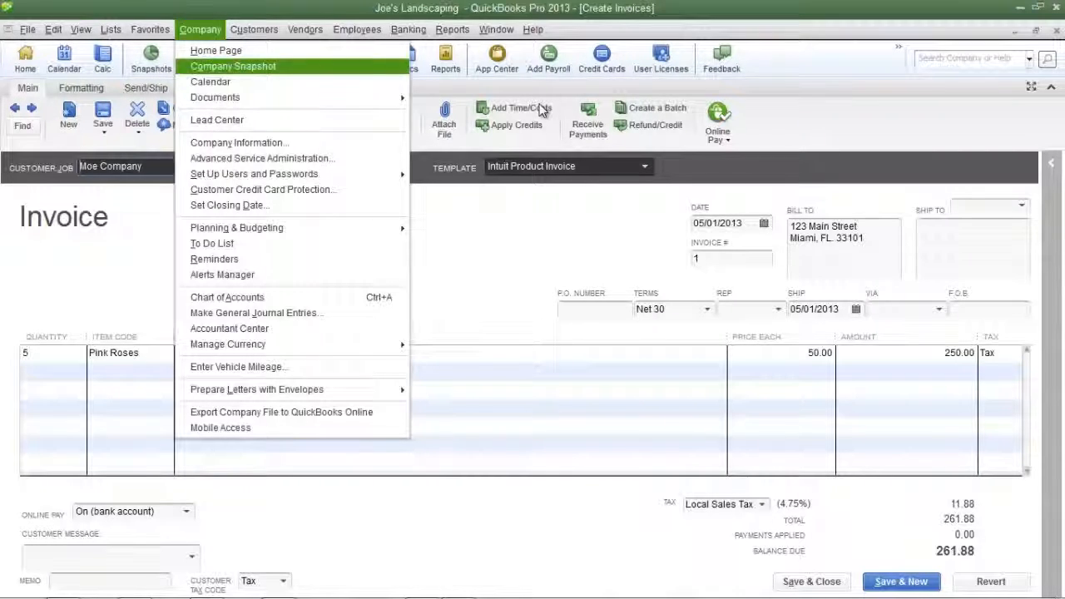
pyautogui.press('Down')
pyautogui.press('Down')
pyautogui.press('Down')
pyautogui.press('Down')
pyautogui.press('Down')
pyautogui.press('Down')
pyautogui.press('Down')
pyautogui.press('Down')
pyautogui.press('Down')
pyautogui.press('Down')
pyautogui.press('Down')
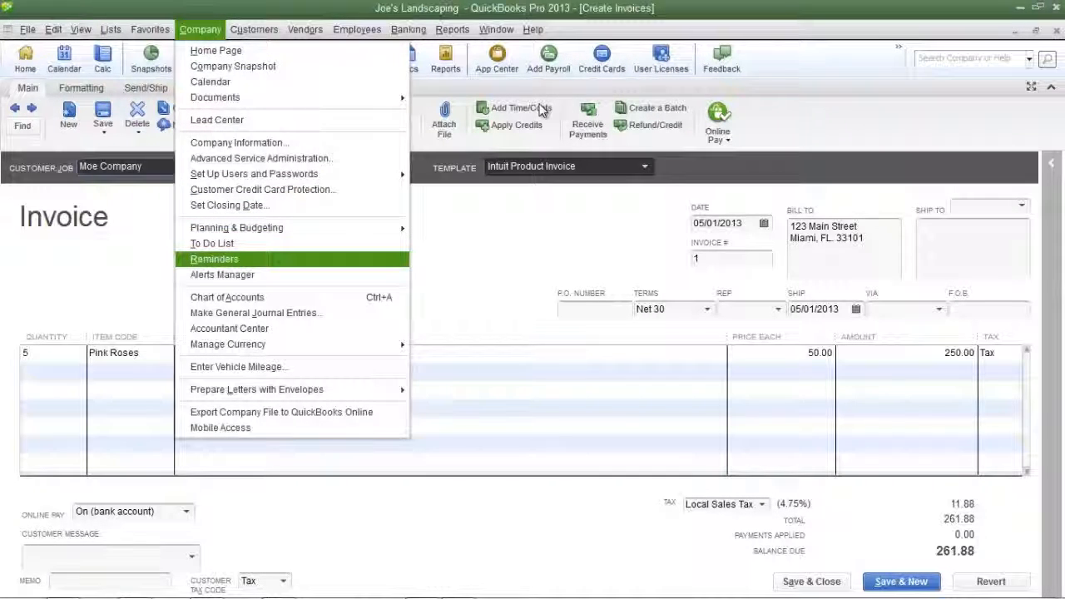
pyautogui.press('Return')
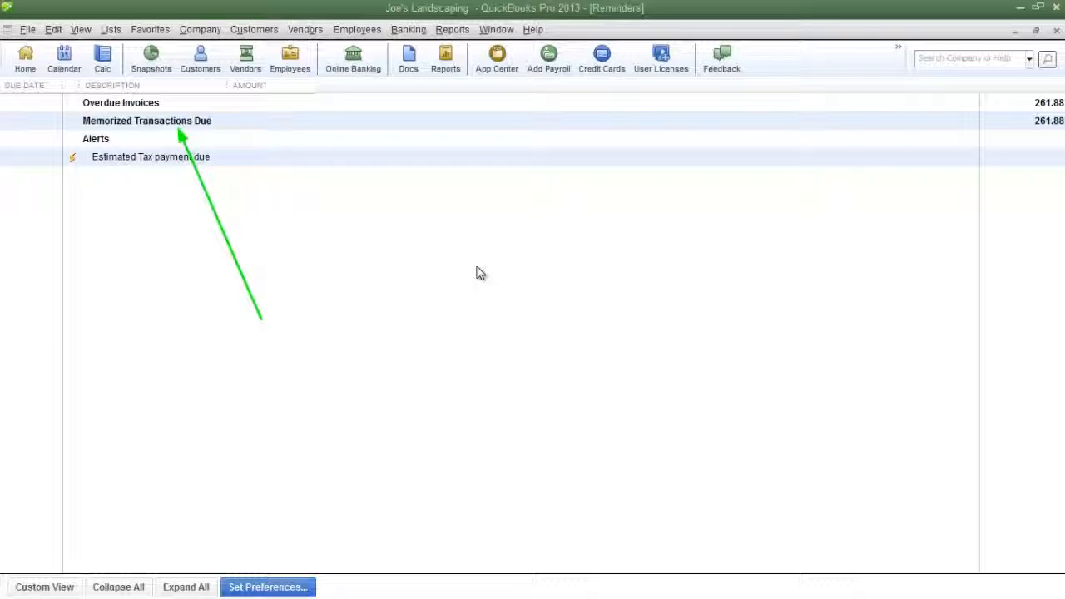
# Step: Expand Memorized Transactions Due and open the Memorized Transaction List from that reminder
pyautogui.press('Down')
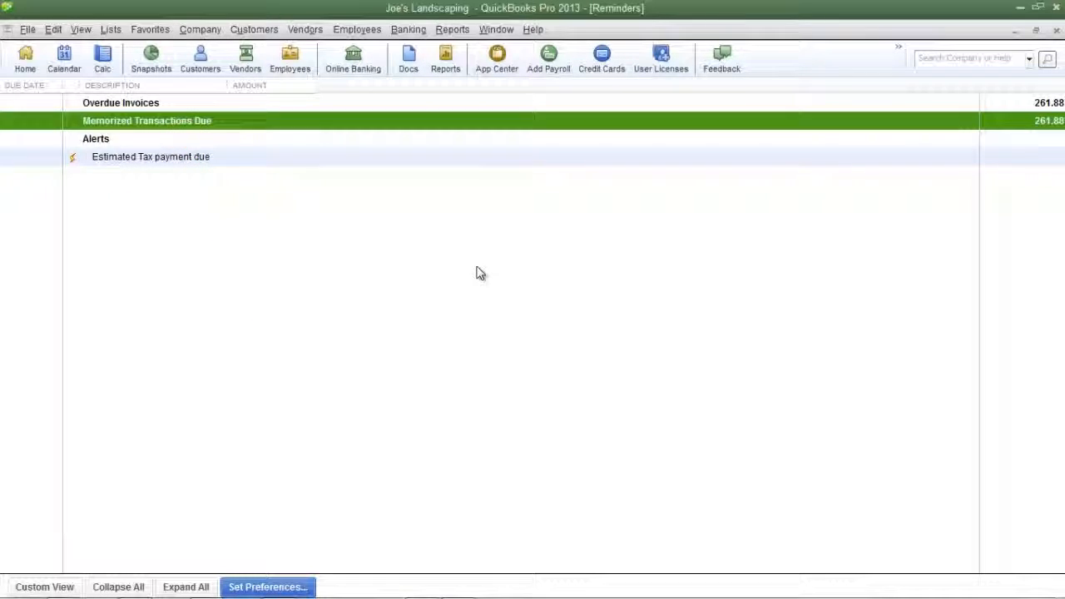
pyautogui.press('Return')
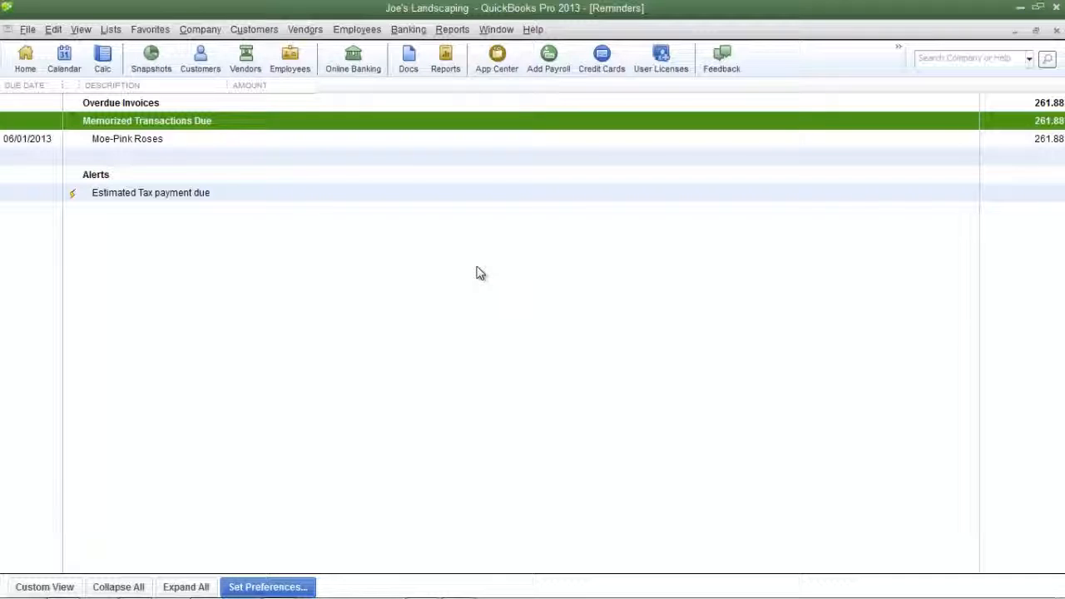
pyautogui.press('Return')
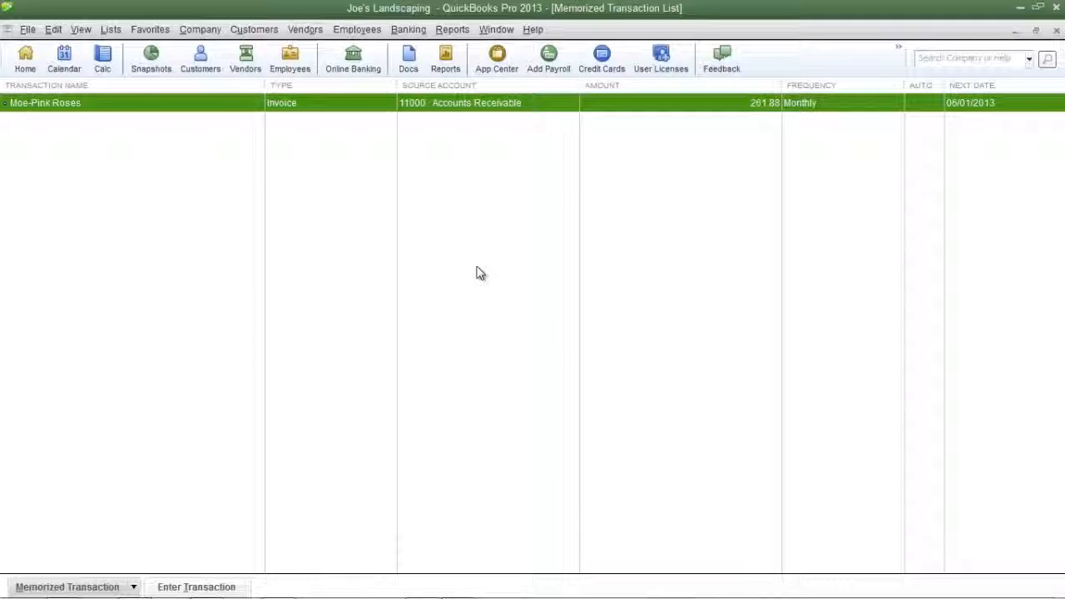
# Step: Schedule the memorized Moe-Pink Roses invoice for Automate Transaction Entry, occurring Monthly with the next date 06/01/2013
pyautogui.press('Return')
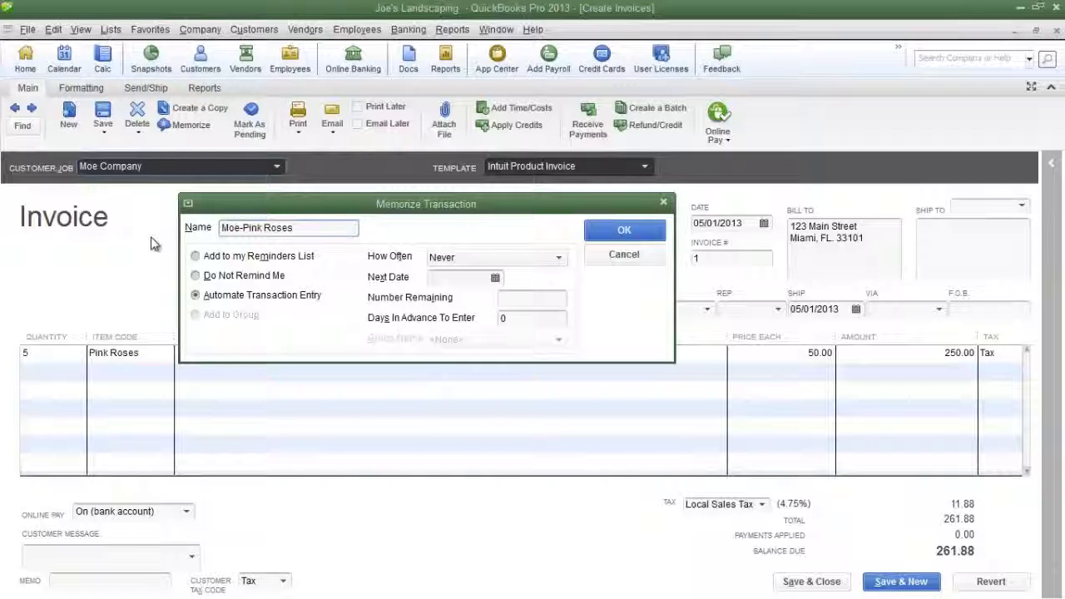
pyautogui.press('Tab')
pyautogui.press('Tab')
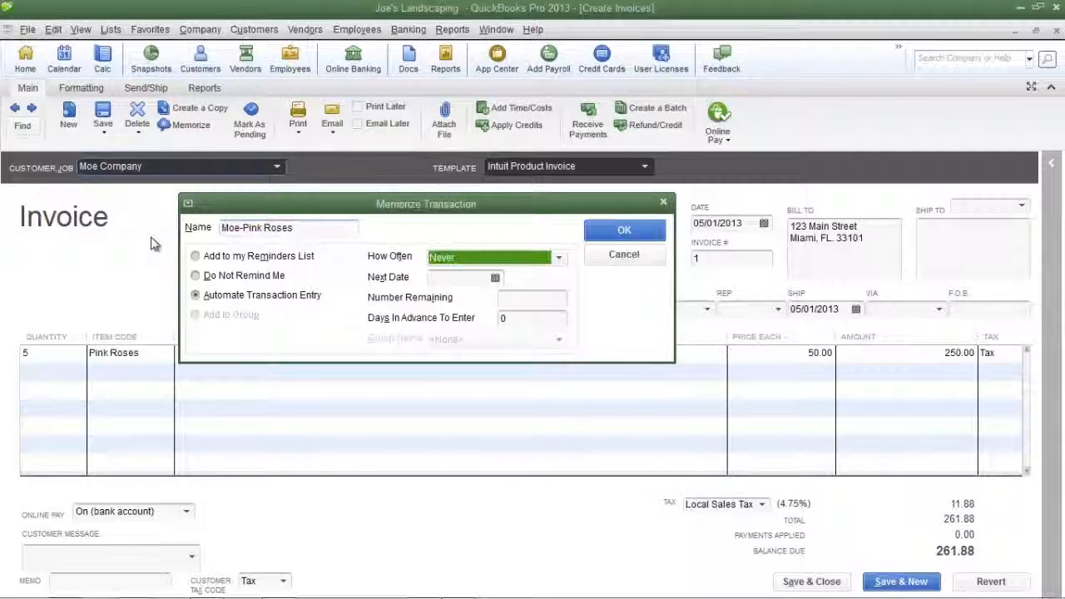
pyautogui.hotkey('alt', 'Down')
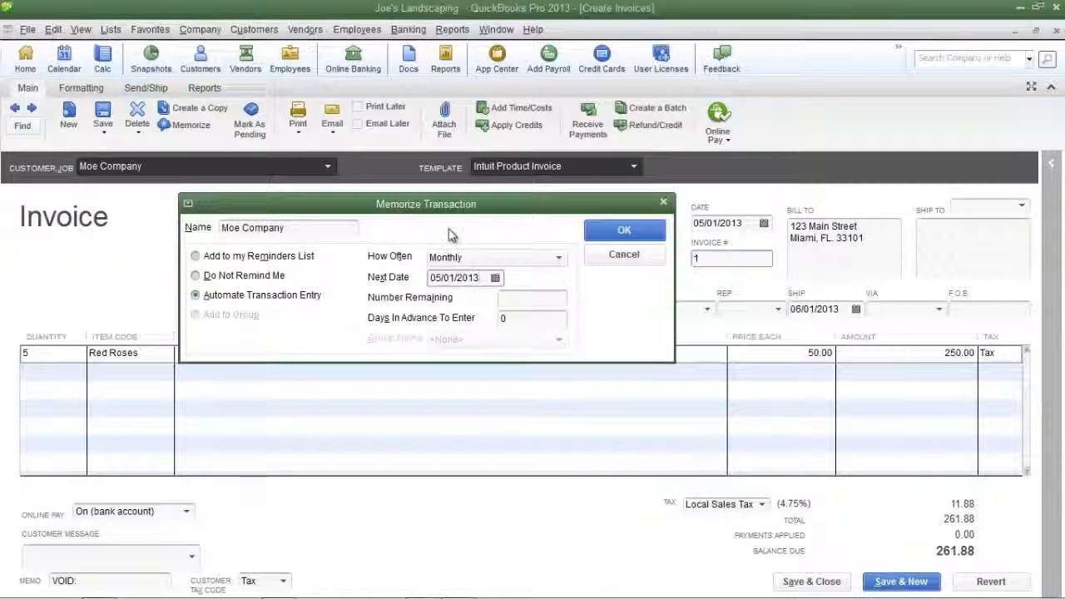
pyautogui.click(495, 278)
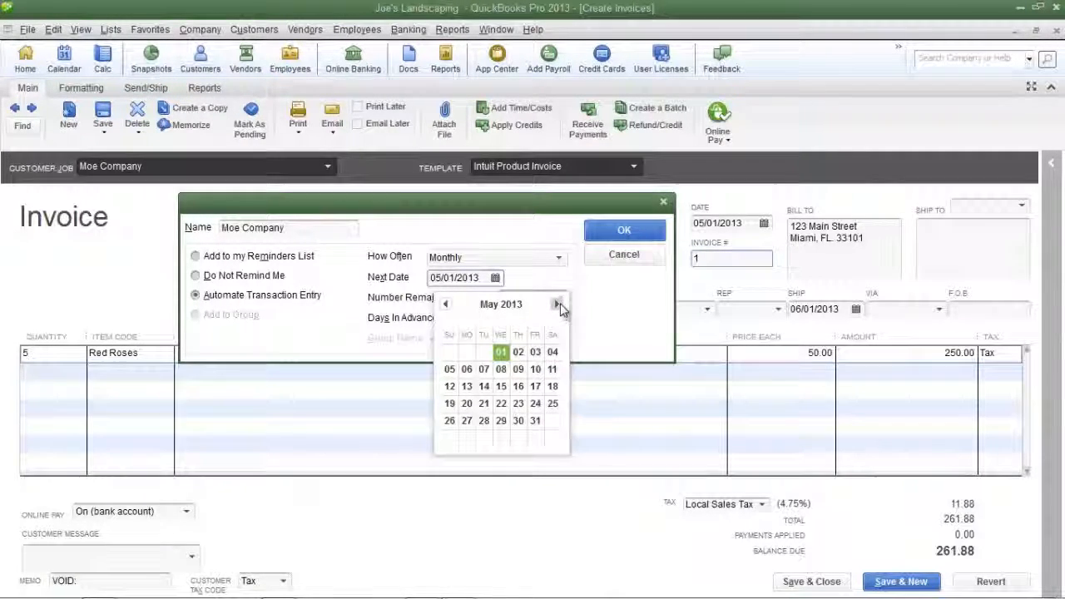
pyautogui.click(556, 303)
pyautogui.click(553, 352)
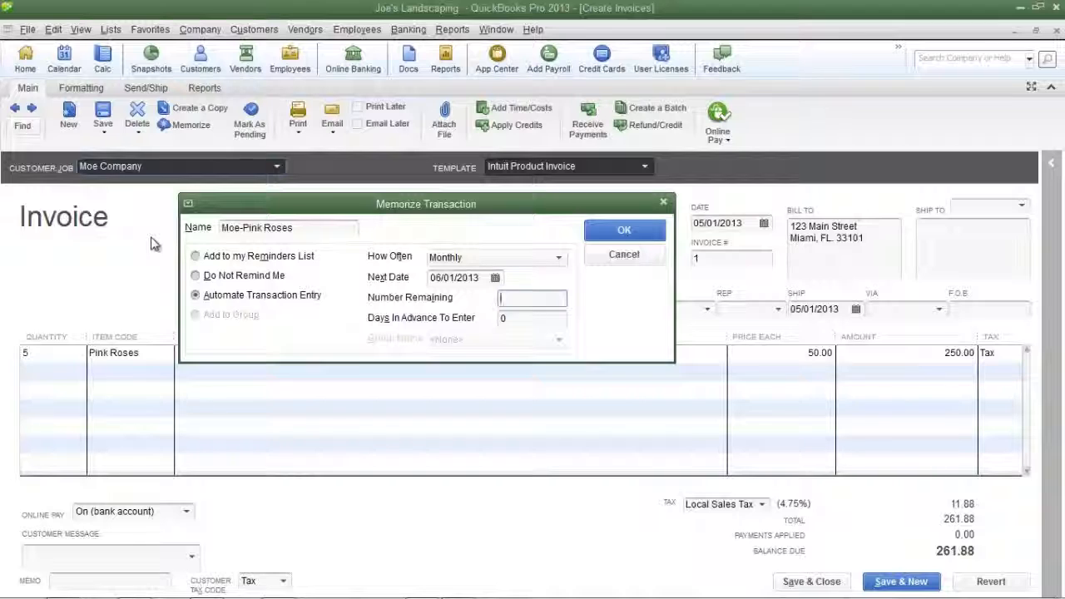
# Step: Set the number remaining to 5 and the days in advance to enter to 2, and save the memorized transaction
pyautogui.write('5')
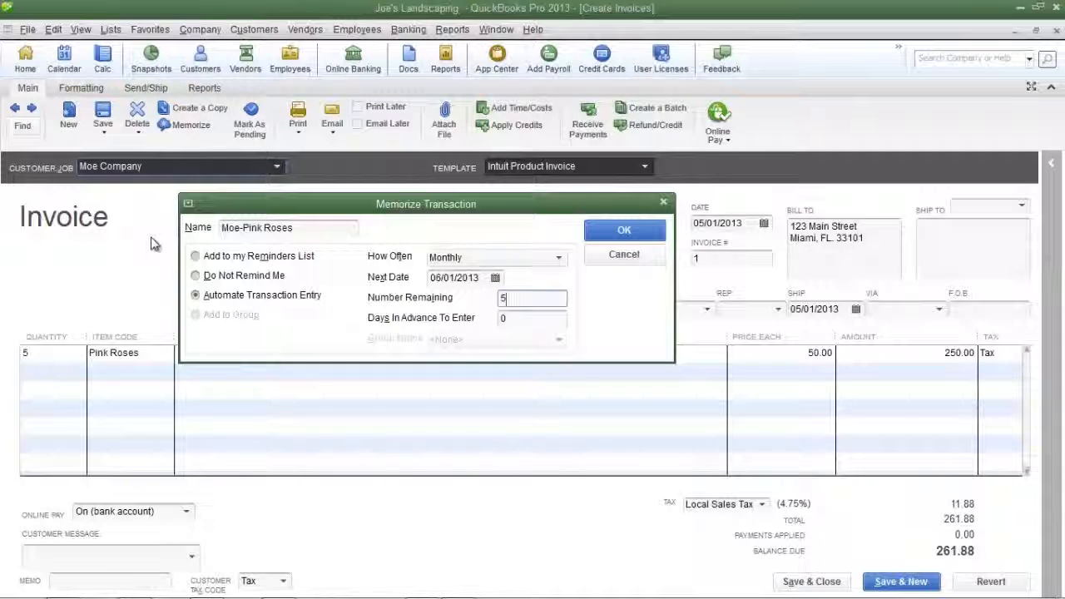
pyautogui.press('Tab')
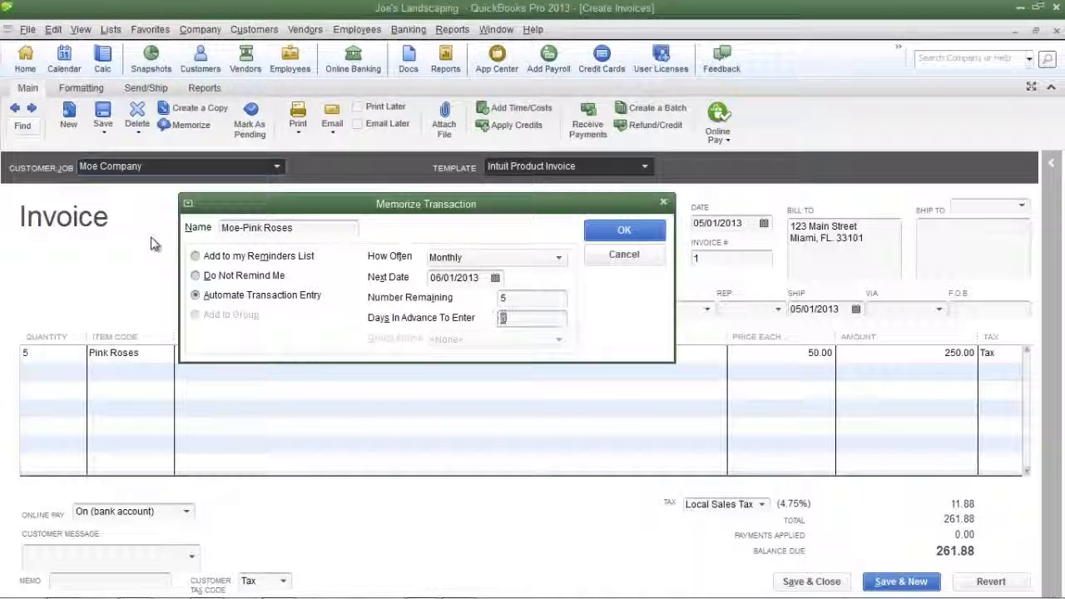
pyautogui.write('2')
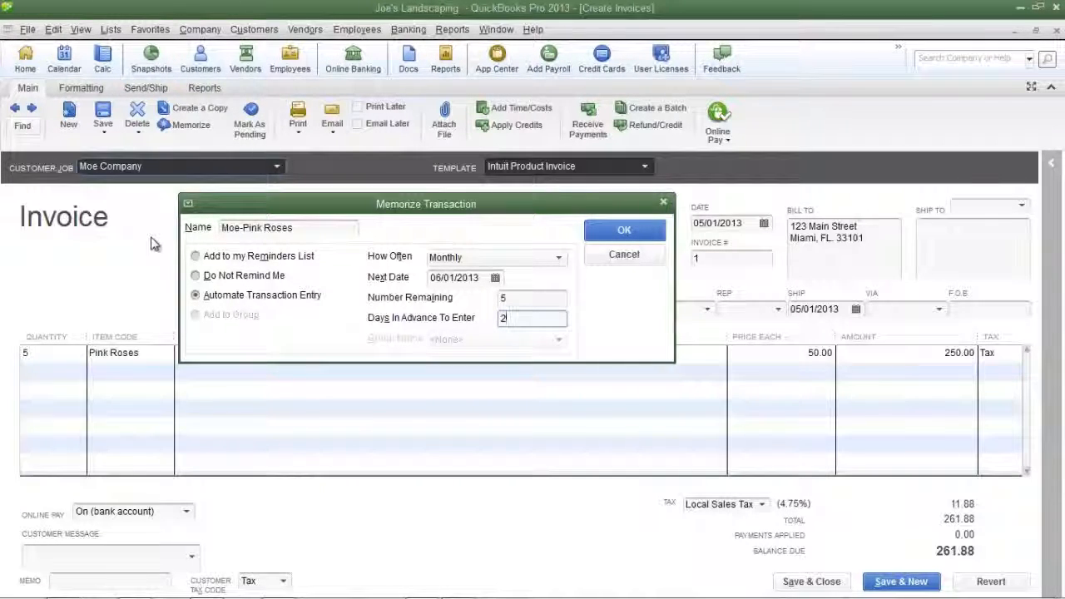
pyautogui.press('Return')
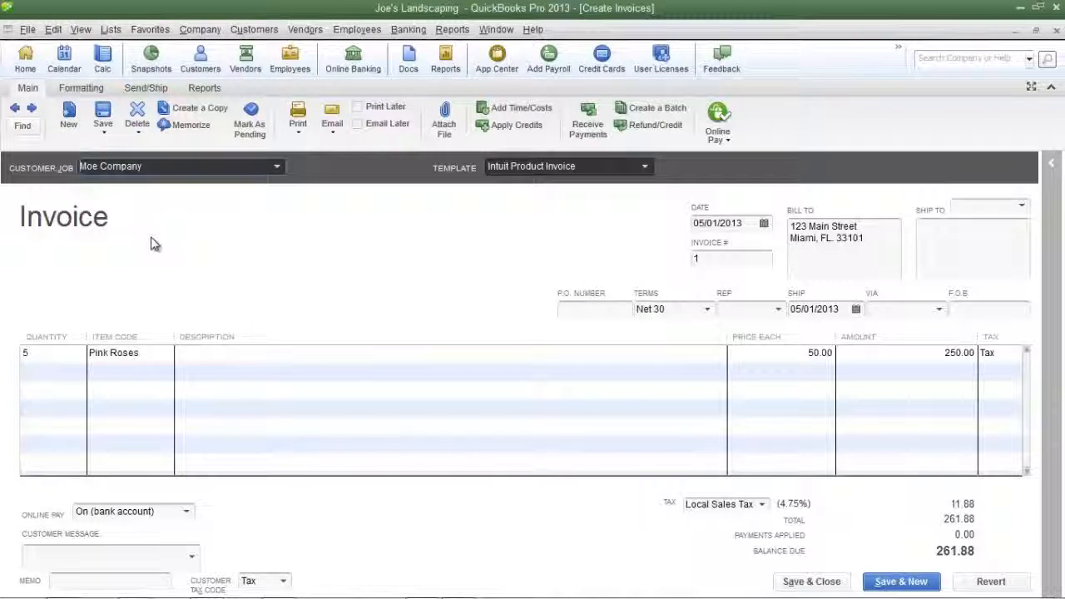
# Step: Close the invoice and quit the program, and enter the checked Moe-Pink Roses transaction when the memorized transactions are offered
pyautogui.press('Escape')
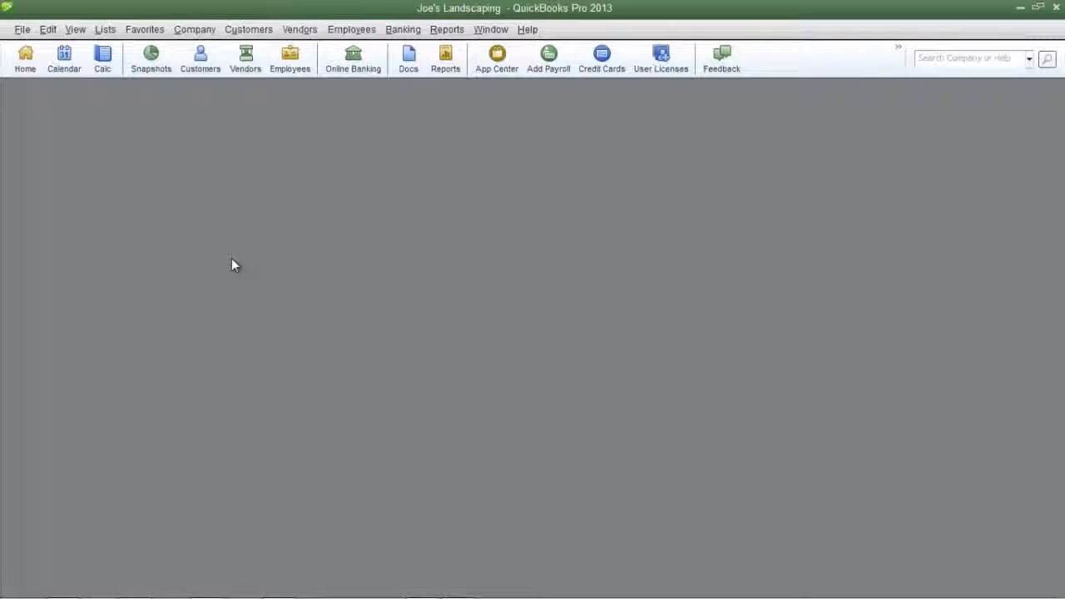
pyautogui.hotkey('alt', 'F4')
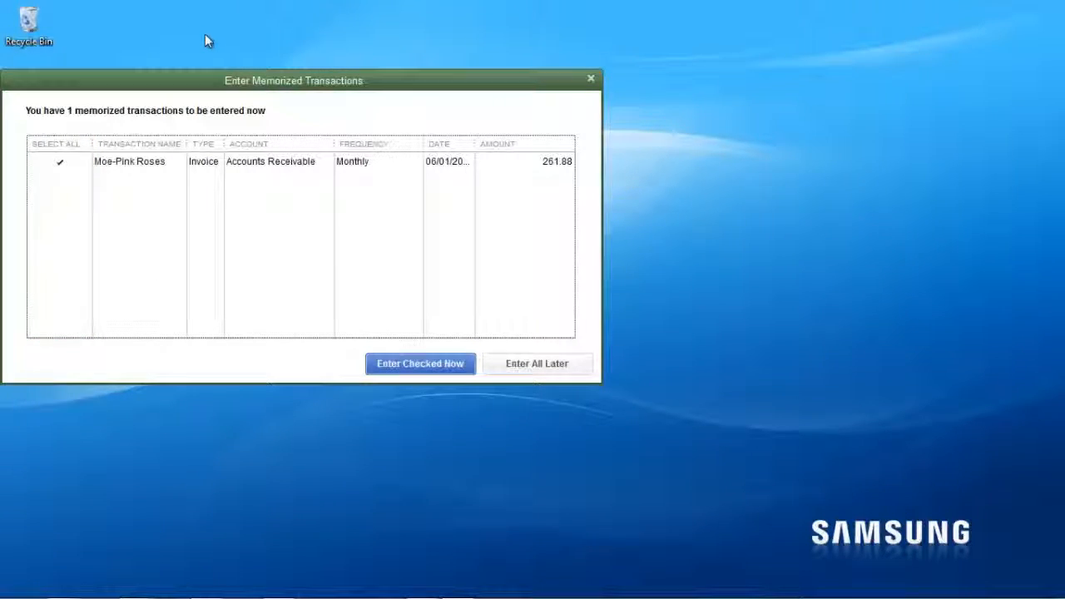
pyautogui.press('Return')
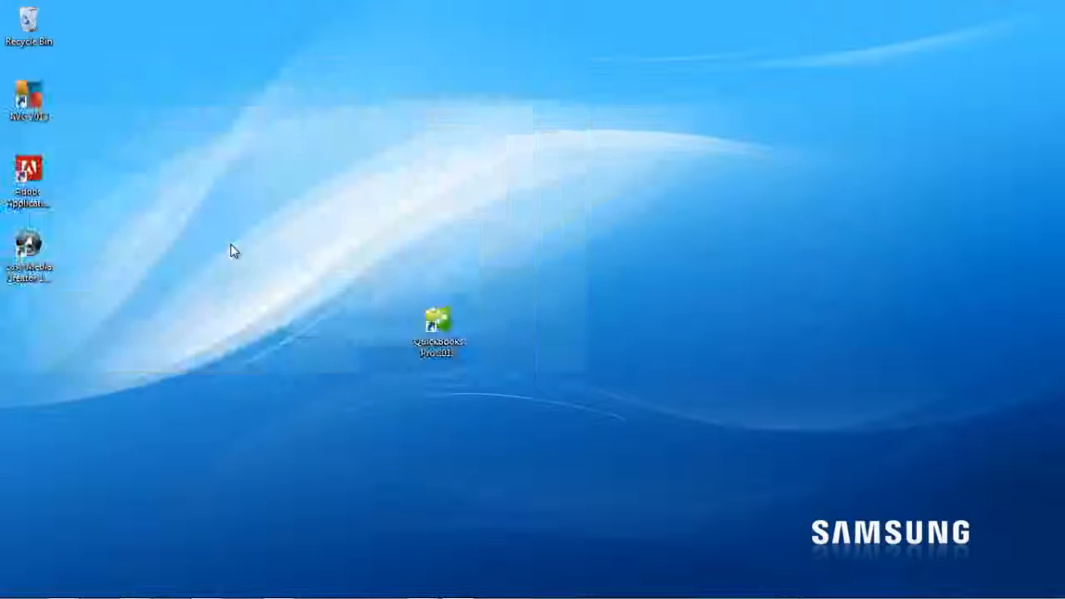